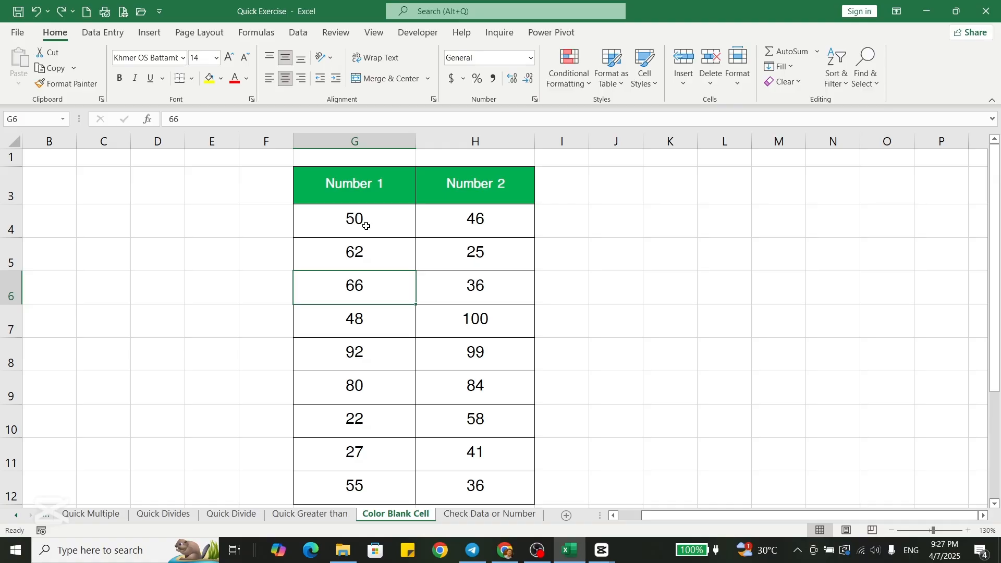
# Clear the contents of cells G6, H7, G9 and H11 in the number table.
pyautogui.press('Delete')
pyautogui.click(436, 334)
pyautogui.press('Delete')
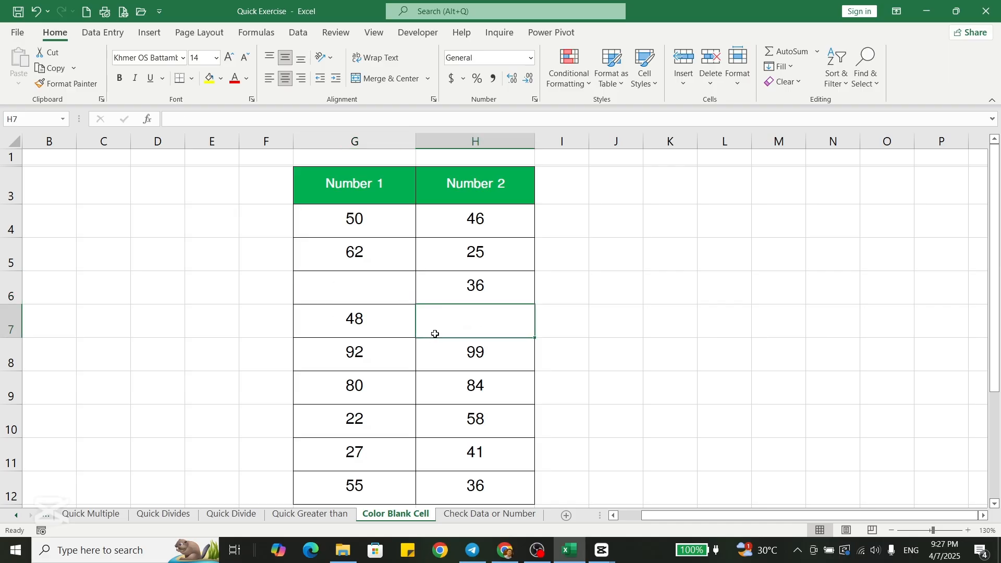
pyautogui.click(368, 395)
pyautogui.press('Delete')
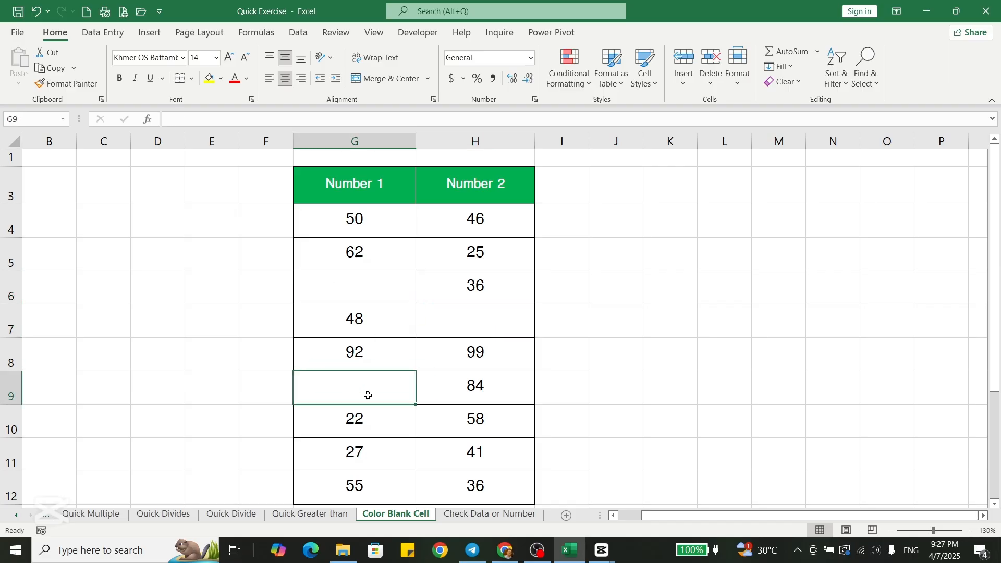
pyautogui.click(451, 439)
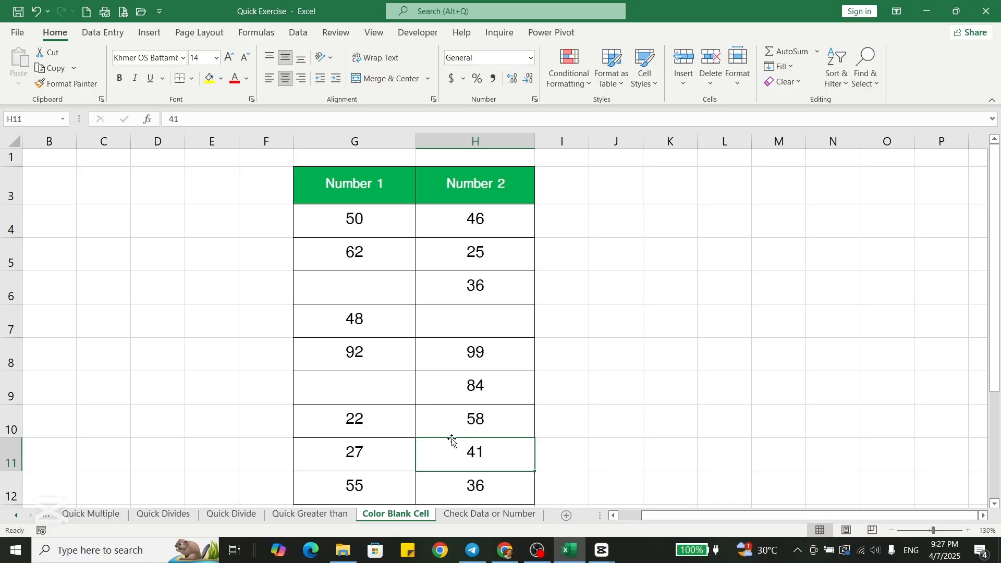
pyautogui.press('Delete')
# Undo the four cell deletions in the number table.
pyautogui.hotkey('ctrl', 'z')
pyautogui.hotkey('ctrl', 'z')
pyautogui.hotkey('ctrl', 'z')
pyautogui.hotkey('ctrl', 'z')
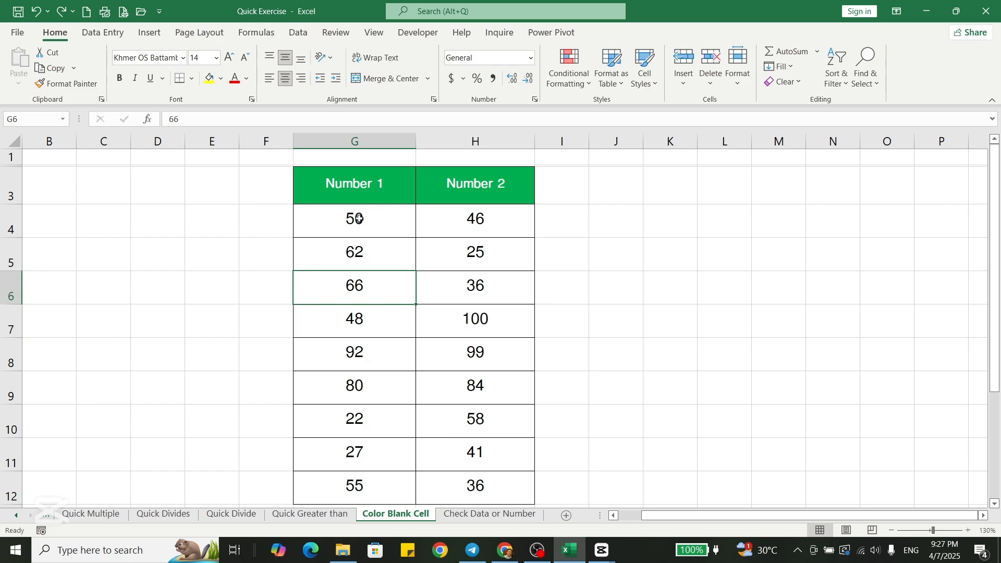
# Start a new conditional formatting rule for G4:H12 that uses a formula to determine which cells to format.
pyautogui.moveTo(358, 219); pyautogui.dragTo(463, 479)
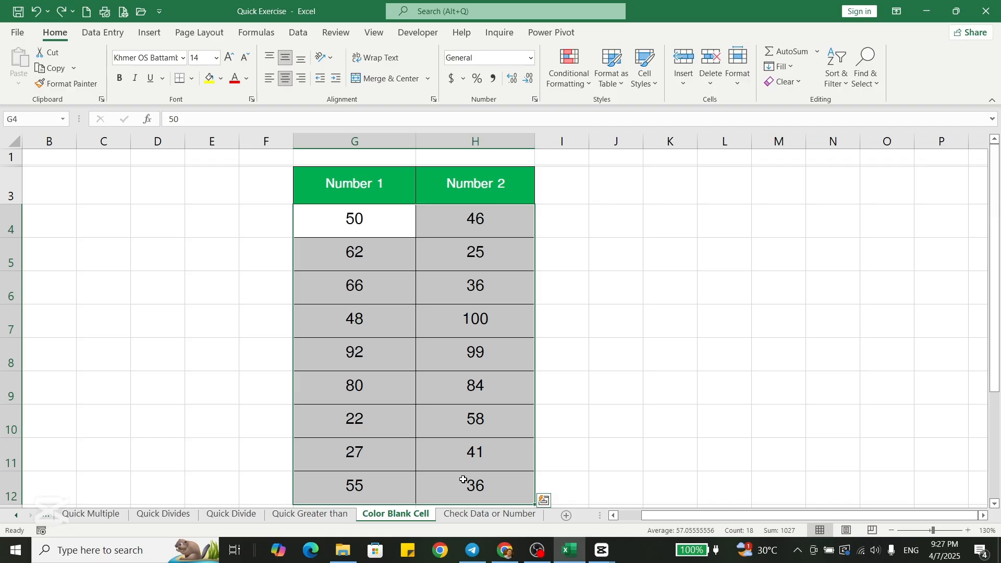
pyautogui.click(581, 87)
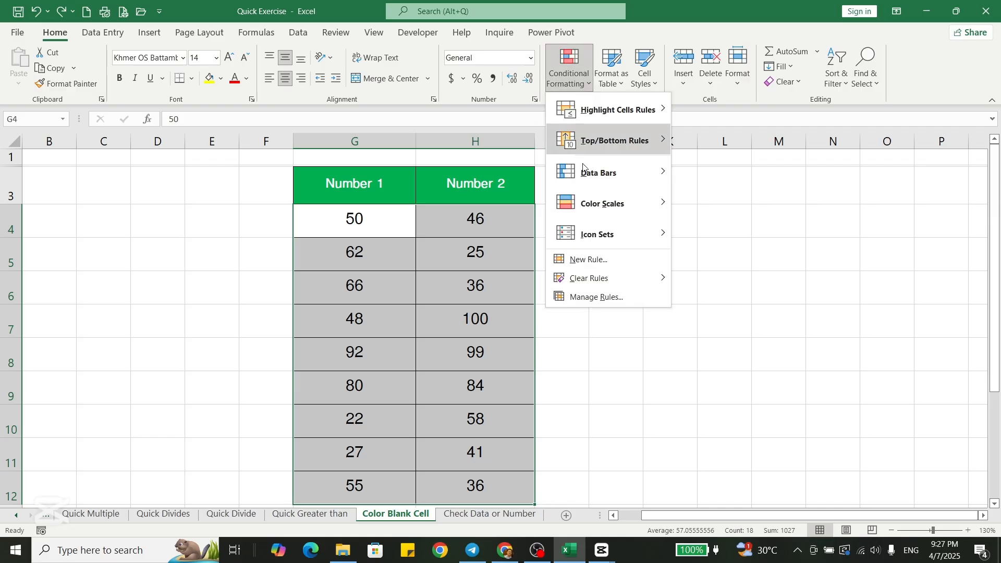
pyautogui.click(595, 259)
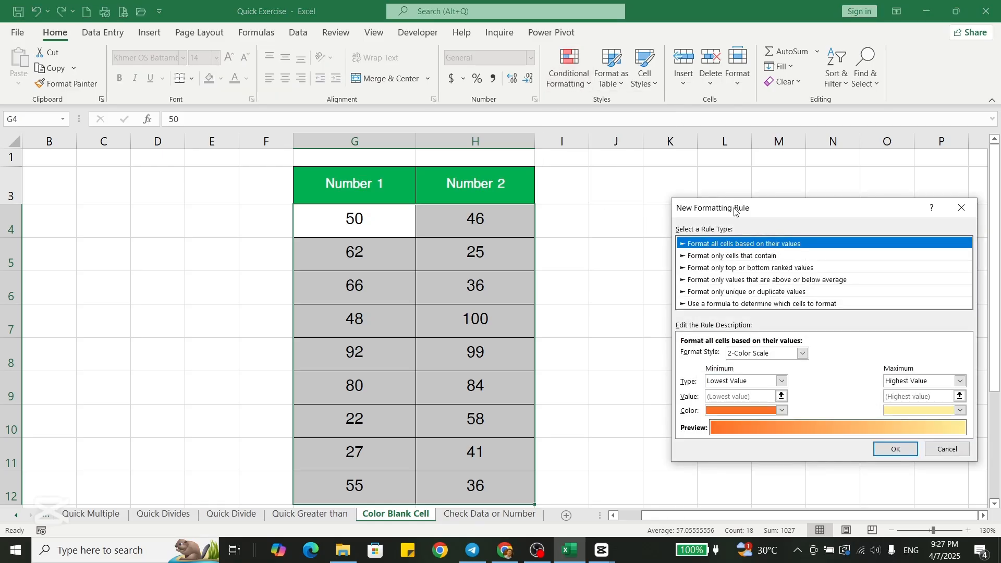
pyautogui.moveTo(735, 210); pyautogui.dragTo(618, 219)
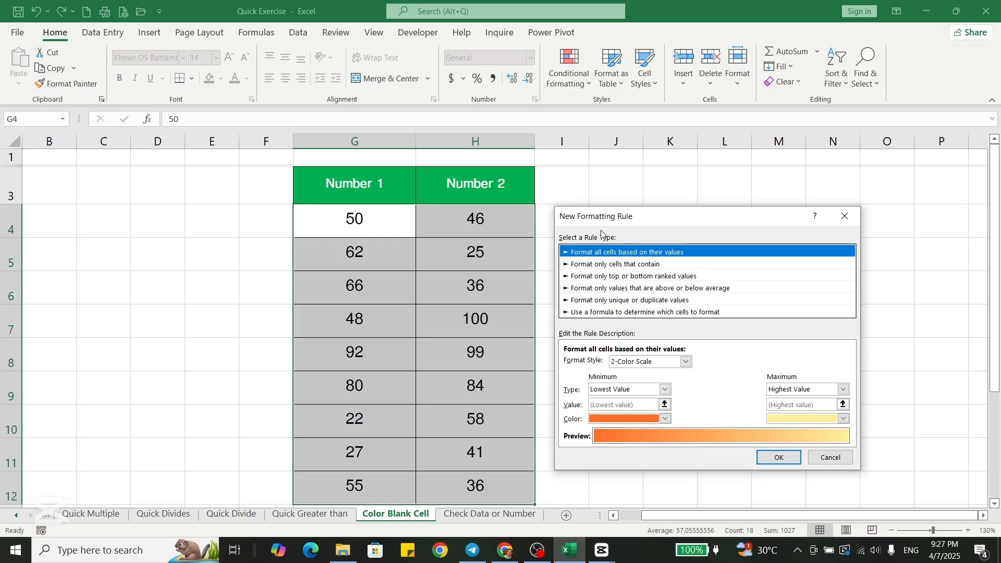
pyautogui.click(588, 313)
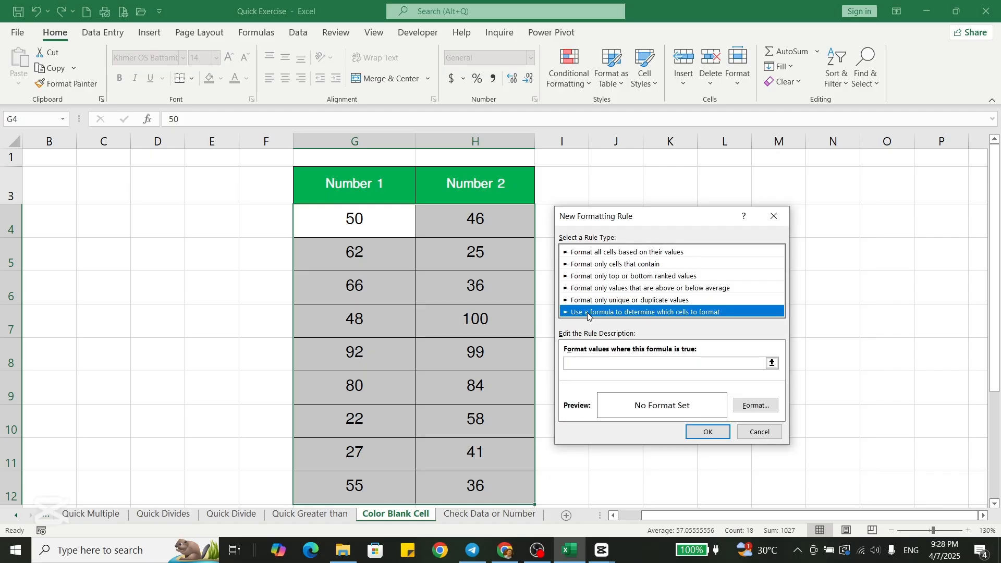
# Enter isblank(G4) as the rule's formula, with a fully relative reference to cell G4.
pyautogui.click(588, 362)
pyautogui.click(612, 364)
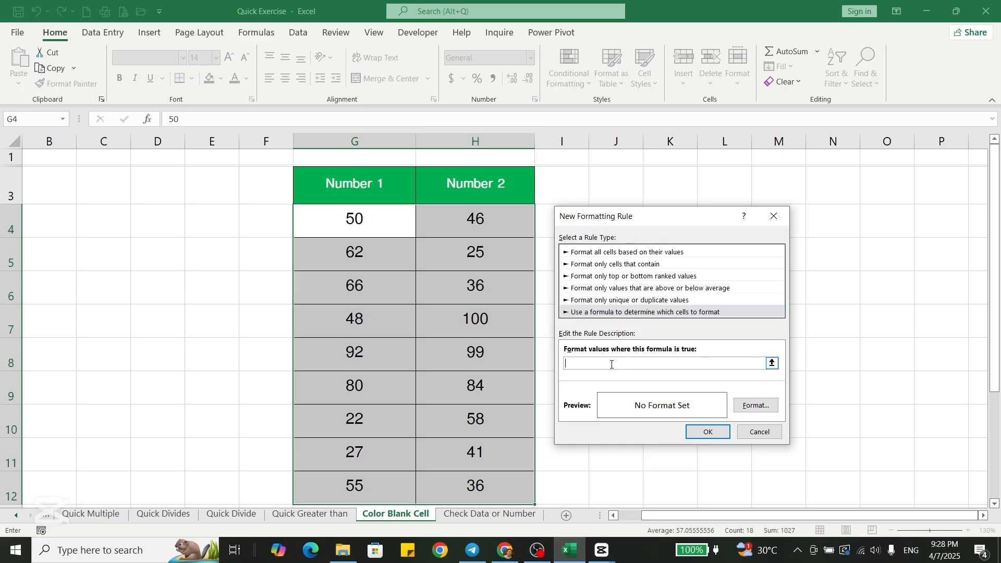
pyautogui.write('isblank(')
pyautogui.click(367, 228)
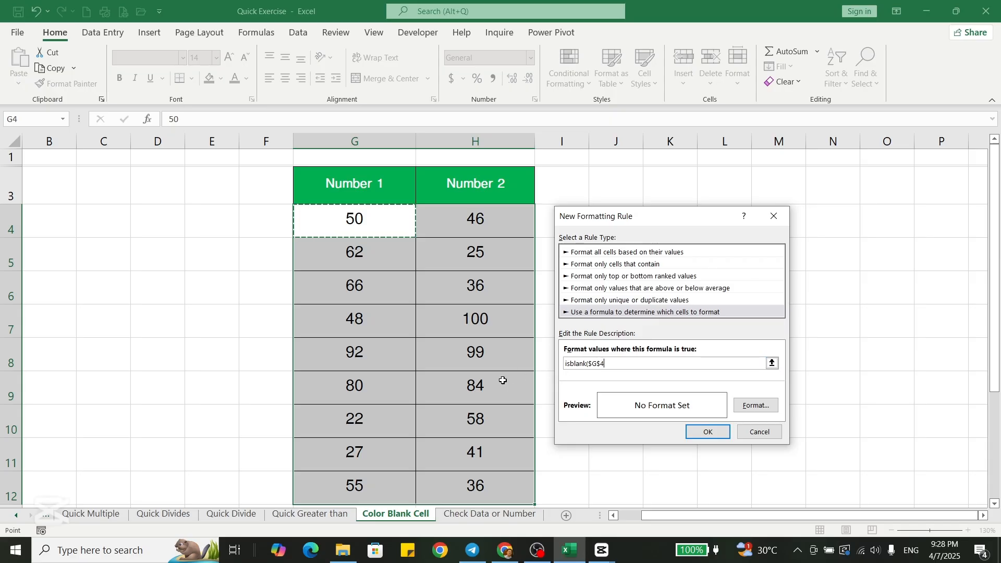
pyautogui.press('F4')
pyautogui.press('F4')
pyautogui.write(')')
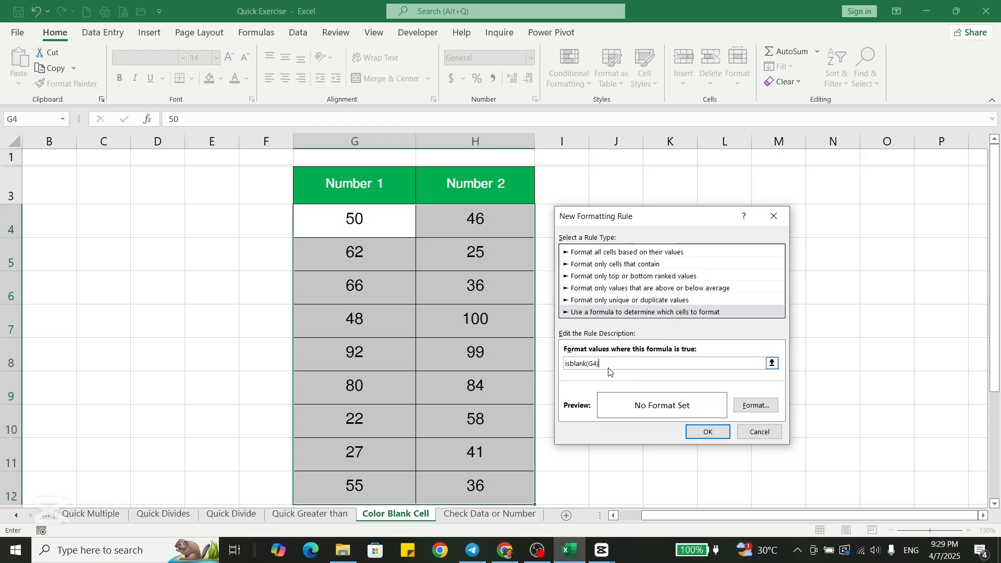
# Give the rule a light gold background fill and create it.
pyautogui.click(752, 406)
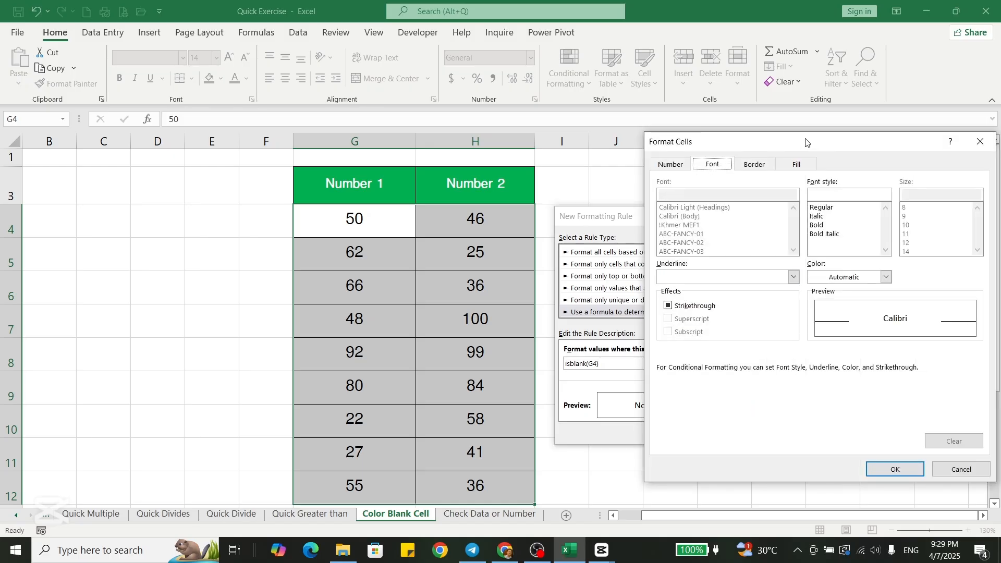
pyautogui.moveTo(805, 142); pyautogui.dragTo(705, 171)
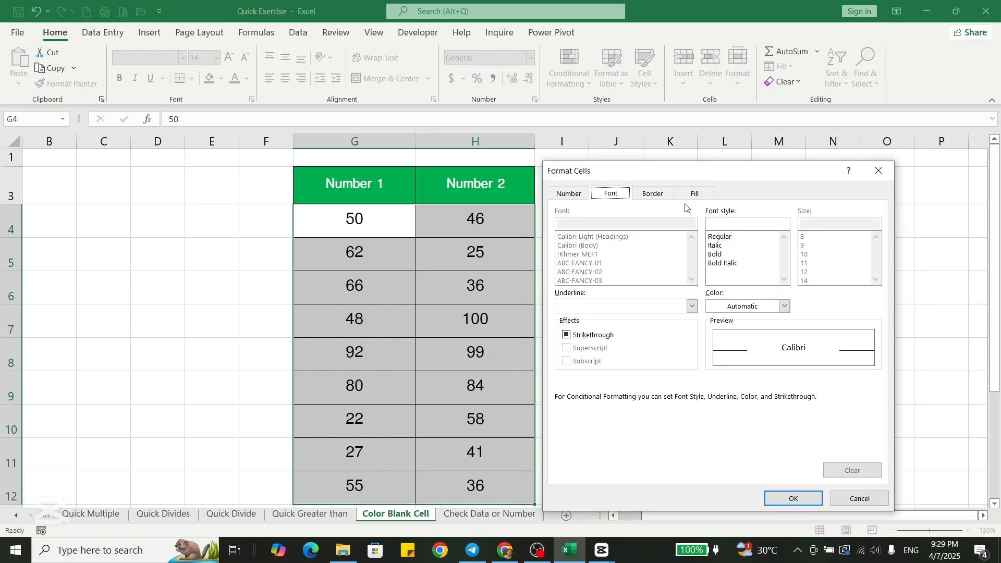
pyautogui.click(701, 200)
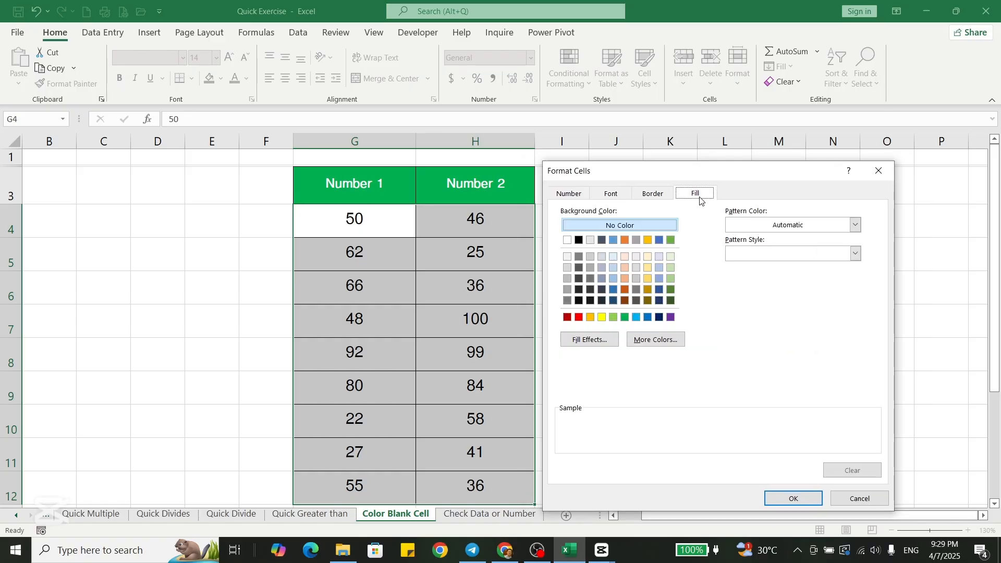
pyautogui.click(660, 196)
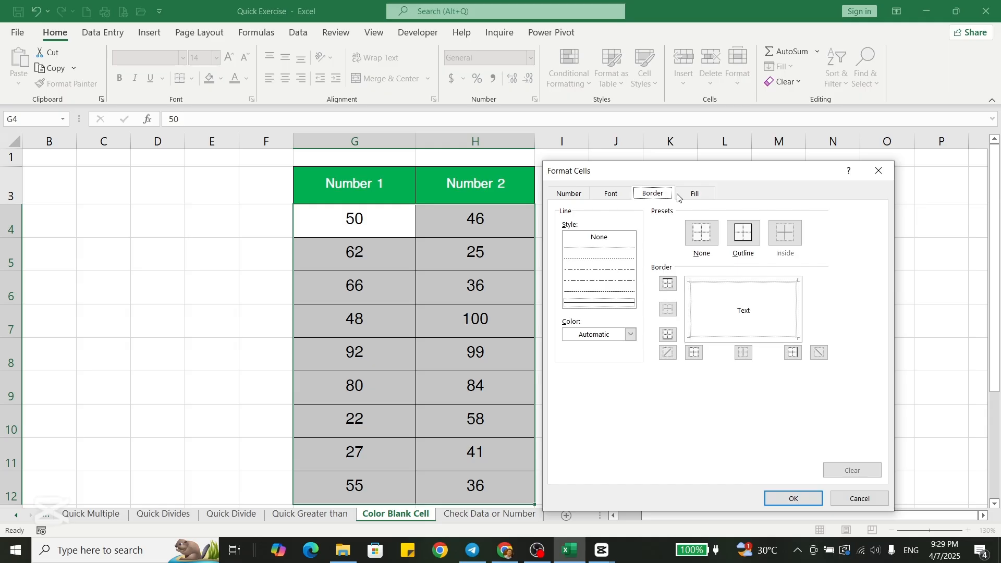
pyautogui.click(695, 196)
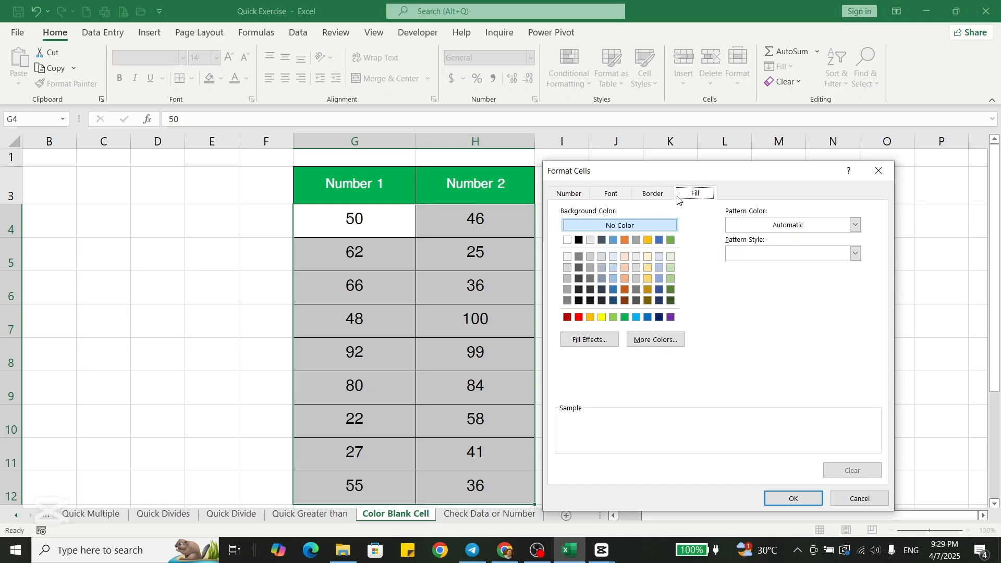
pyautogui.click(647, 269)
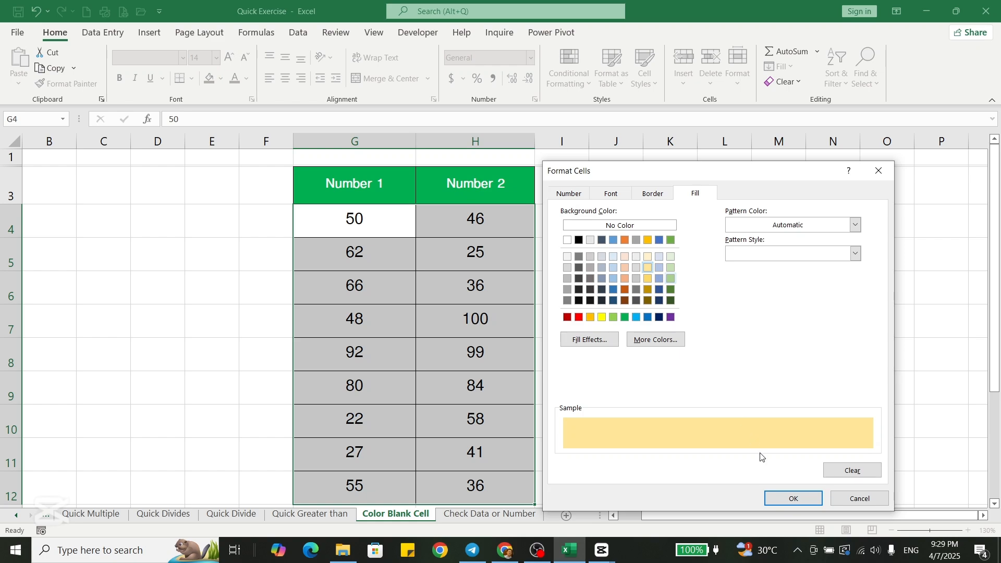
pyautogui.click(655, 195)
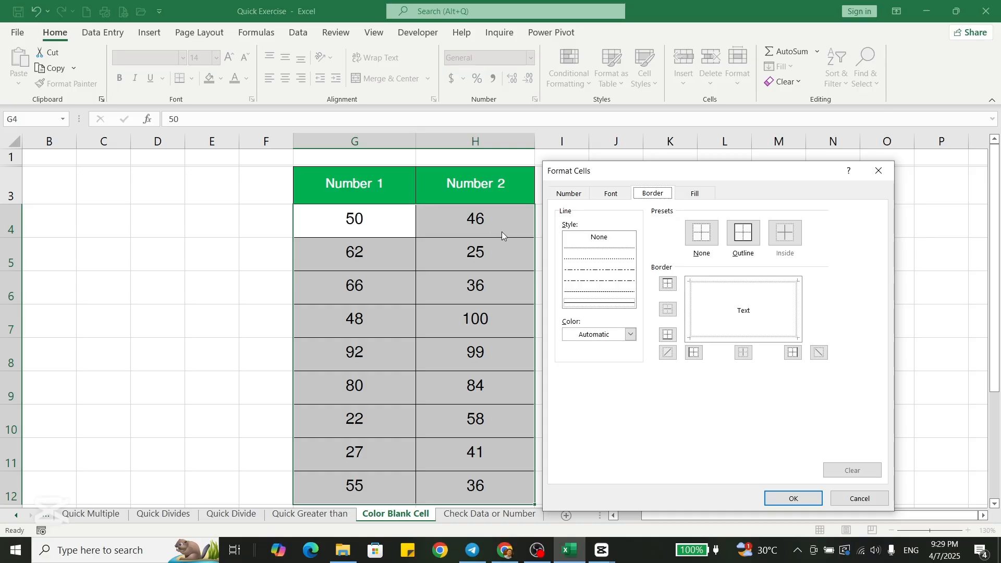
pyautogui.click(698, 194)
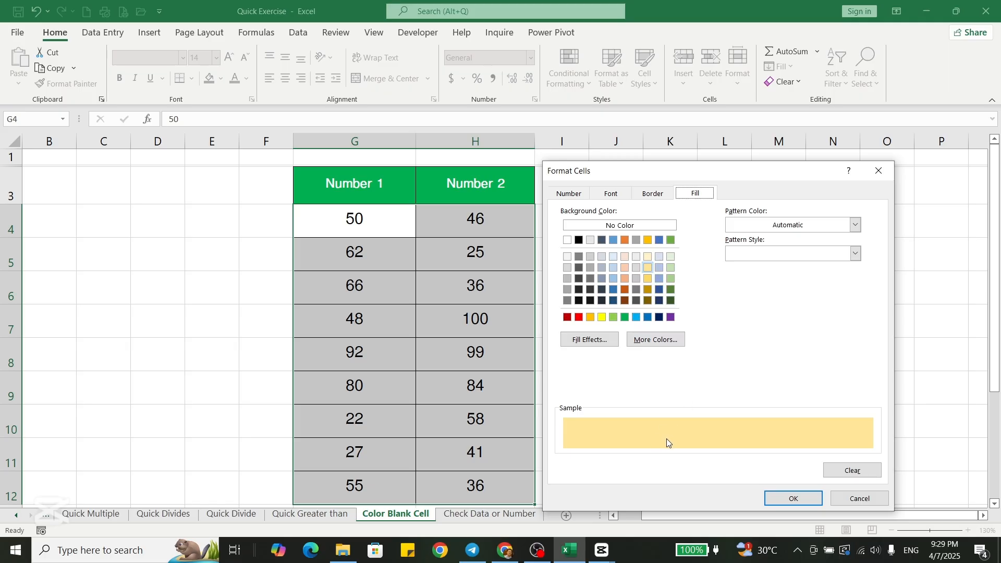
pyautogui.click(785, 500)
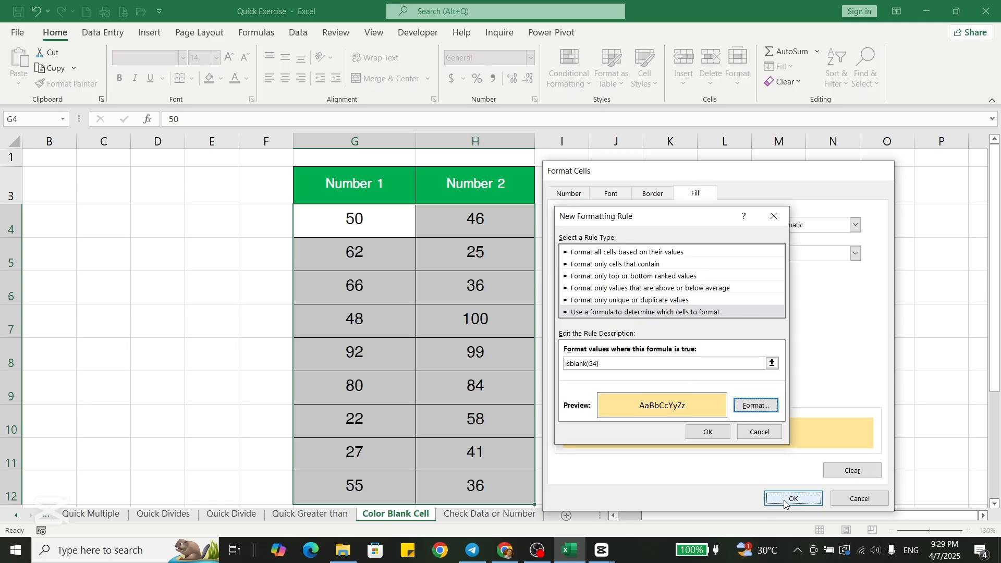
pyautogui.click(704, 434)
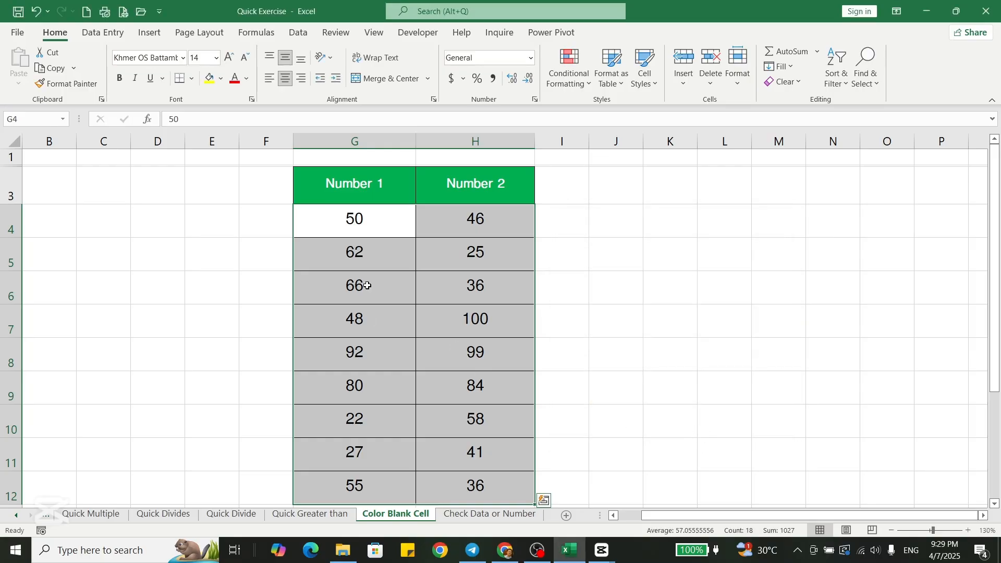
# Clear the contents of cells G5 and H8 to test the formatting rule.
pyautogui.click(391, 291)
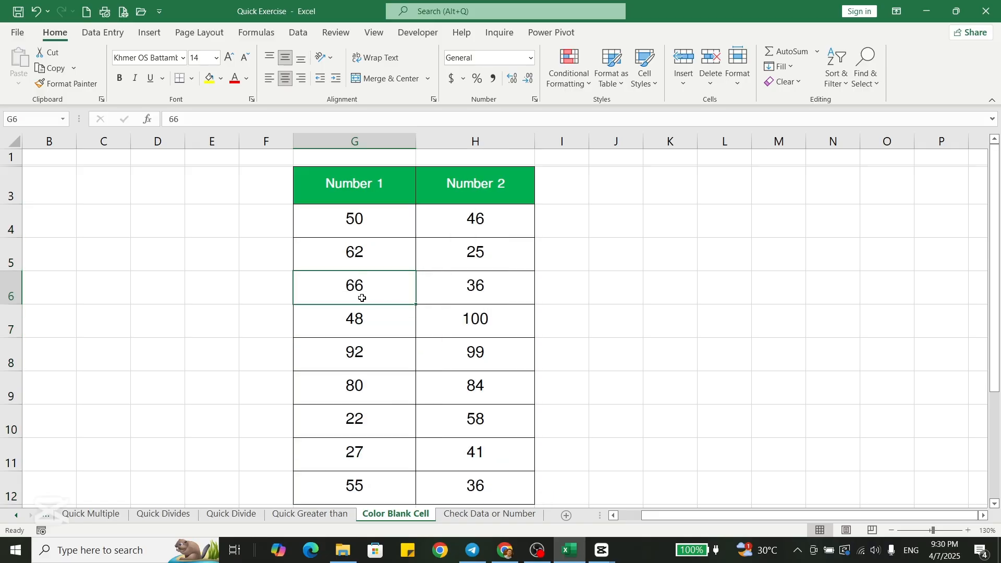
pyautogui.click(378, 263)
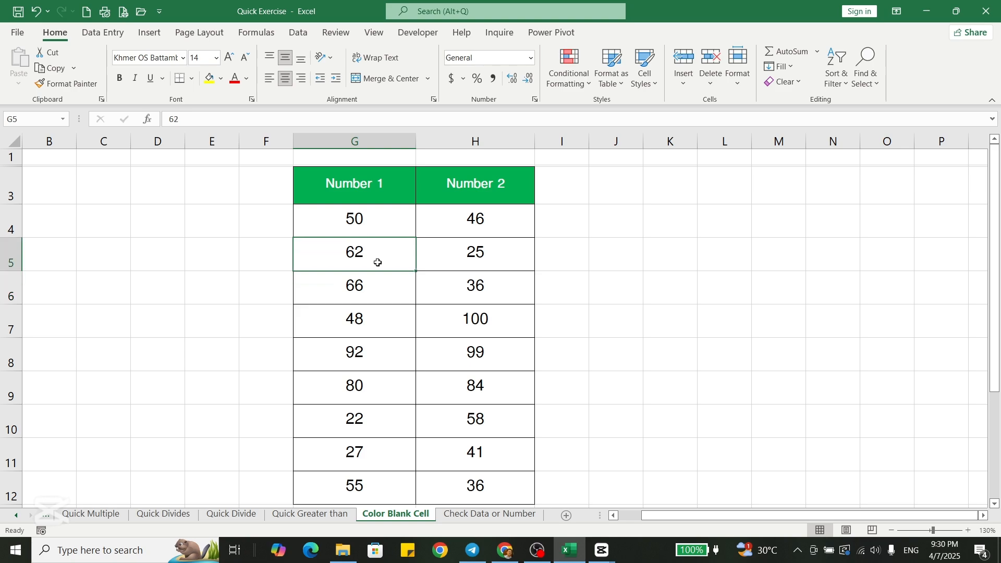
pyautogui.press('Delete')
pyautogui.click(442, 348)
pyautogui.press('Delete')
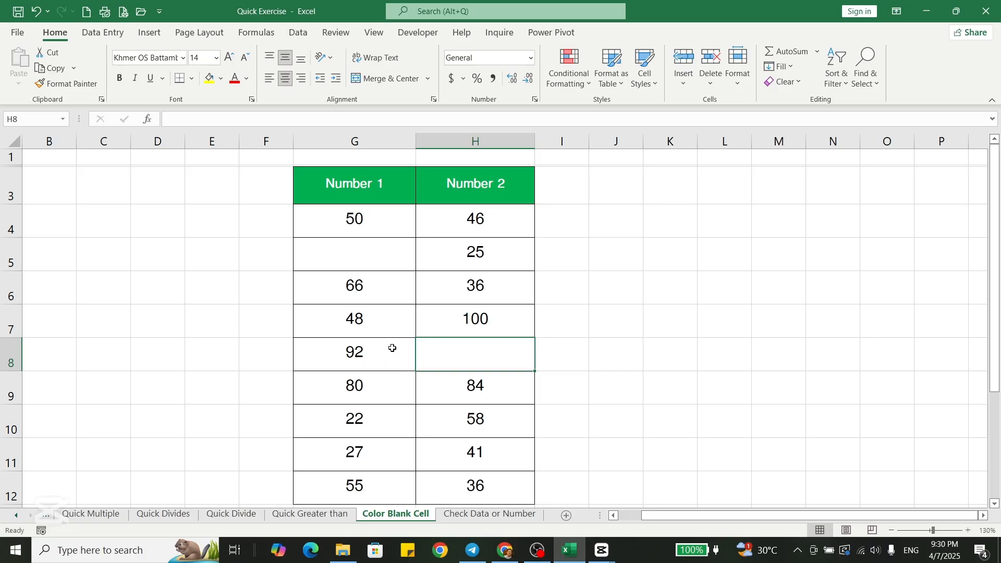
# Open the existing conditional formatting rule of range G4:H12 for editing.
pyautogui.moveTo(339, 219); pyautogui.dragTo(472, 480)
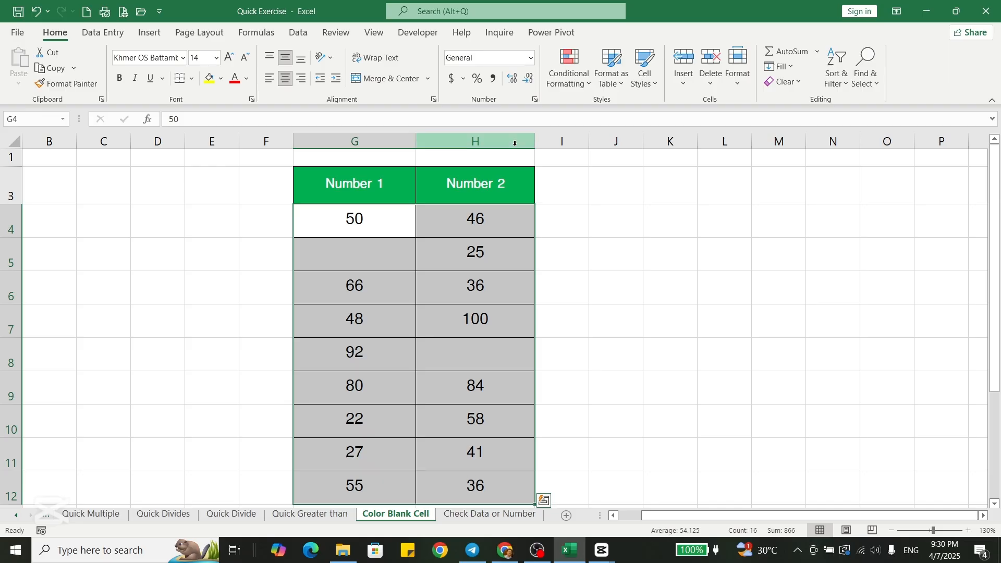
pyautogui.click(589, 83)
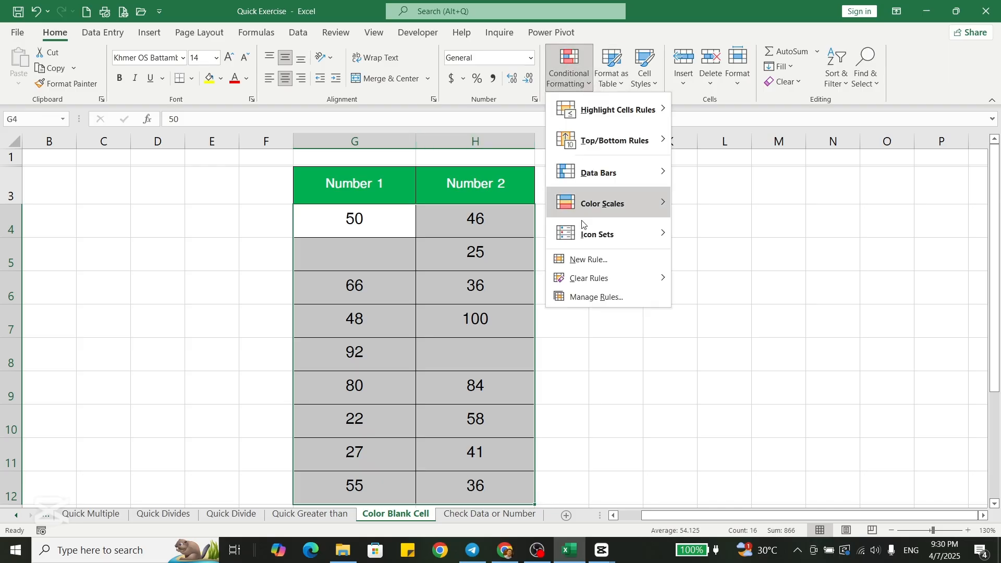
pyautogui.click(597, 298)
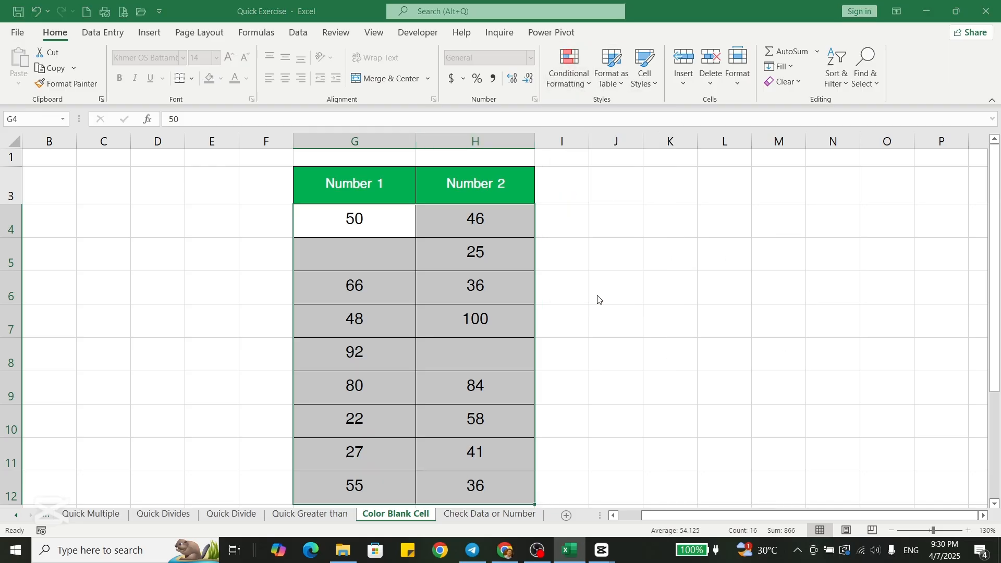
pyautogui.click(584, 278)
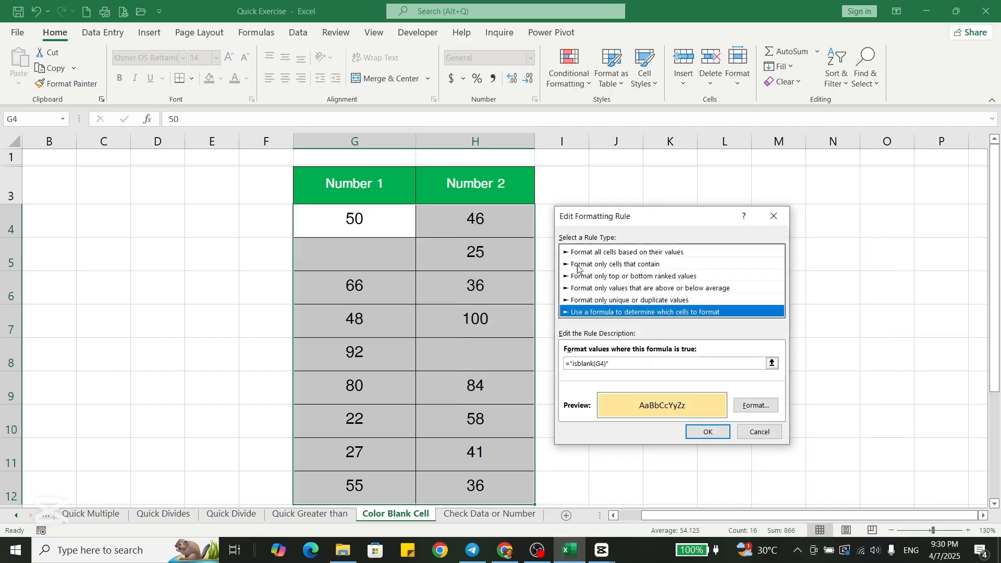
# Remove the quotation marks so the rule's formula reads =isblank(G4), and apply the corrected rule.
pyautogui.click(570, 364)
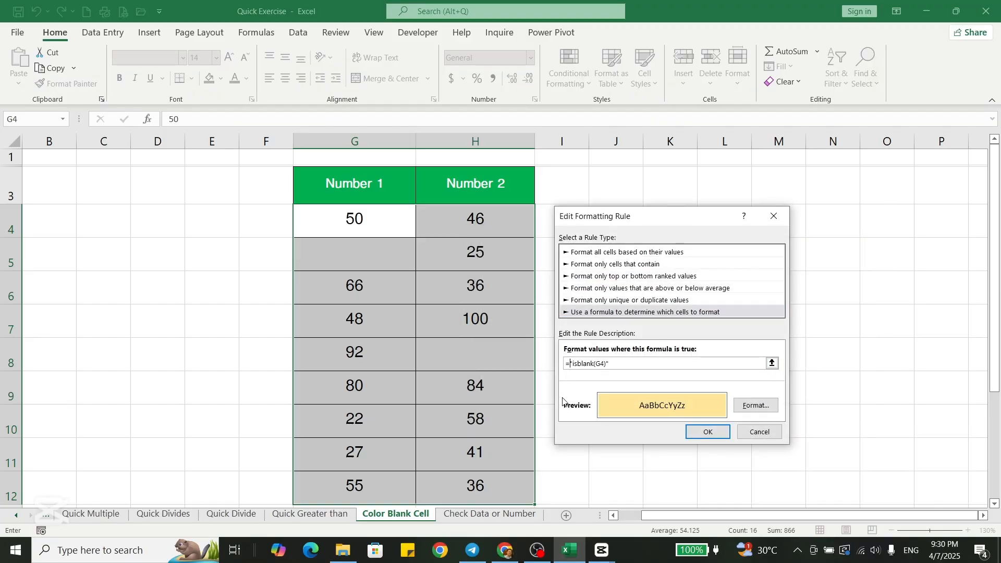
pyautogui.press('Right')
pyautogui.press('BackSpace')
pyautogui.press('BackSpace')
pyautogui.press('BackSpace')
pyautogui.press('BackSpace')
pyautogui.press('BackSpace')
pyautogui.click(713, 433)
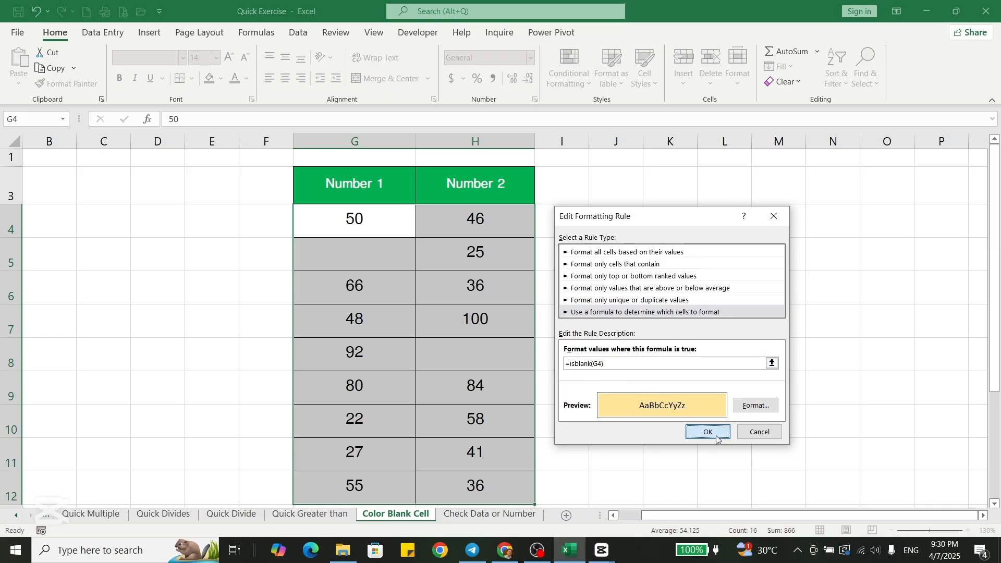
pyautogui.click(840, 409)
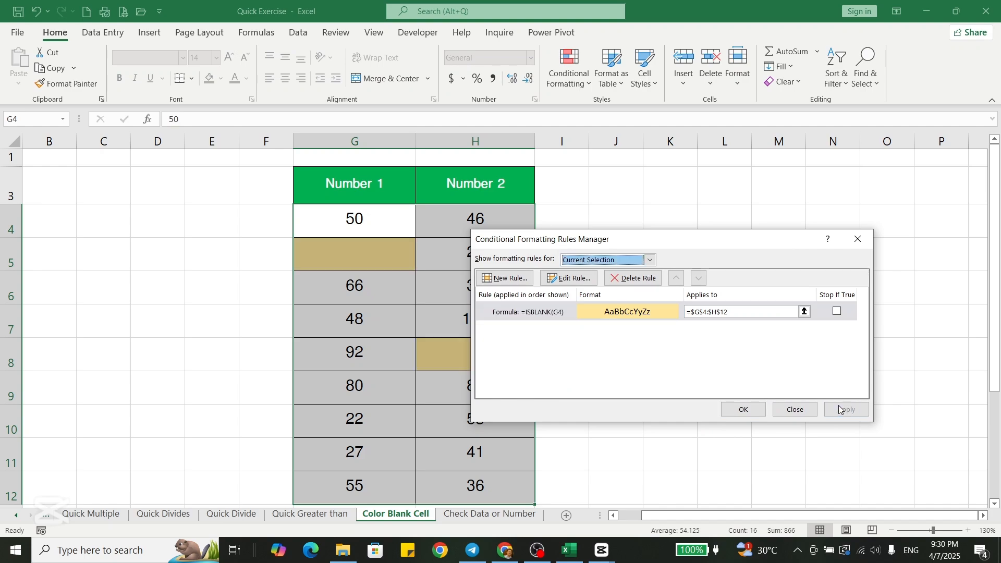
pyautogui.click(740, 410)
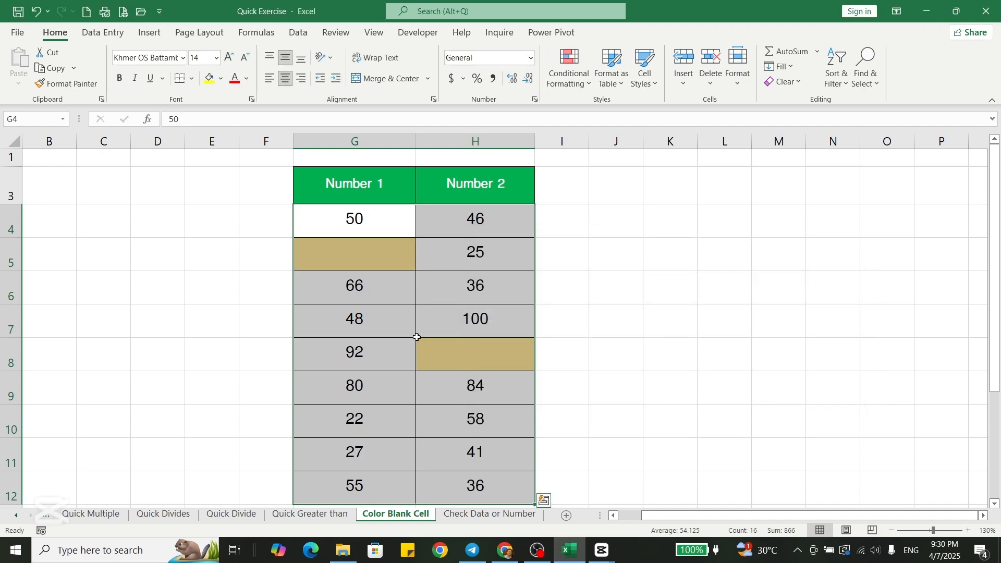
# Clear the contents of cells G10 and H12 to test the corrected rule.
pyautogui.click(379, 322)
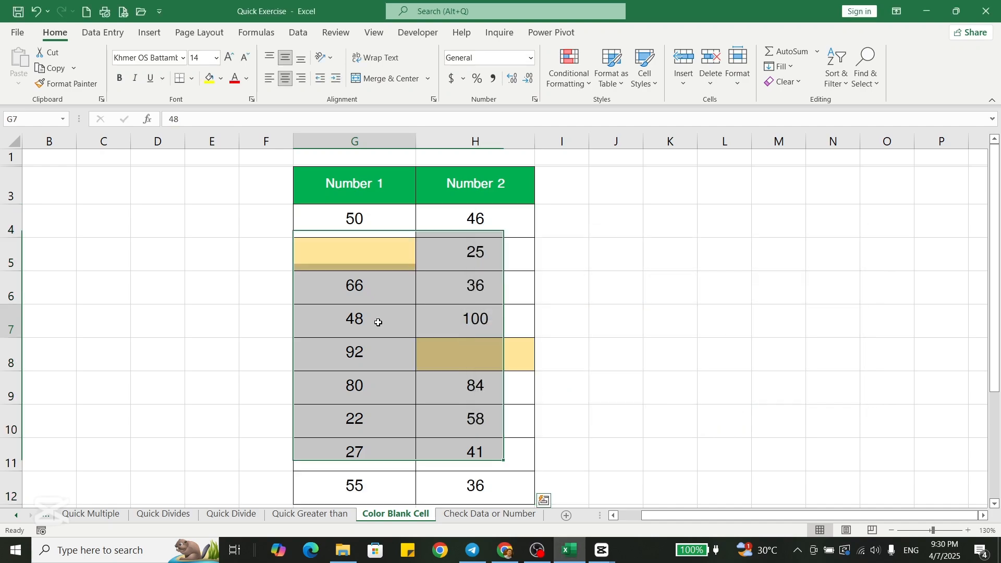
pyautogui.click(360, 410)
pyautogui.press('Delete')
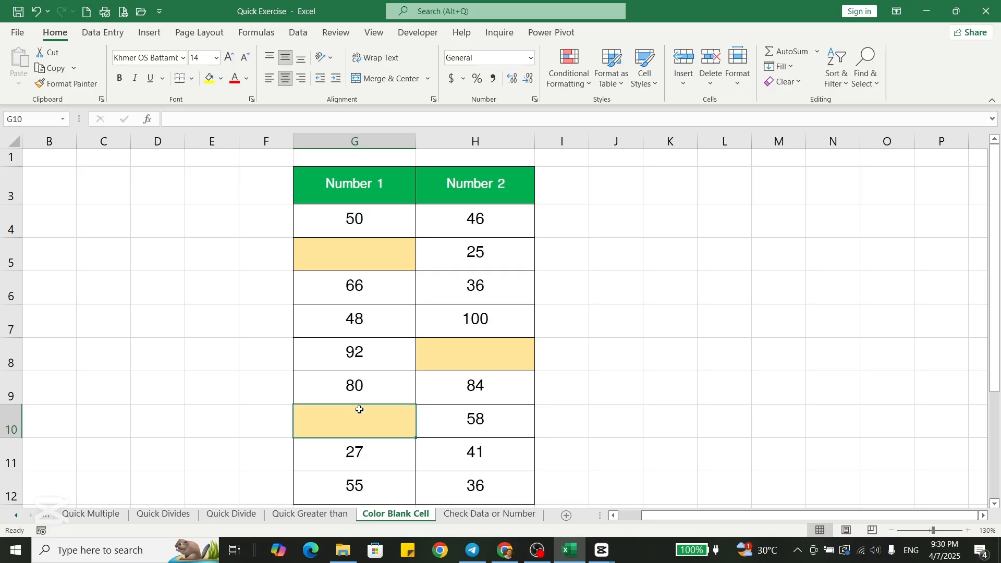
pyautogui.click(470, 486)
pyautogui.press('Delete')
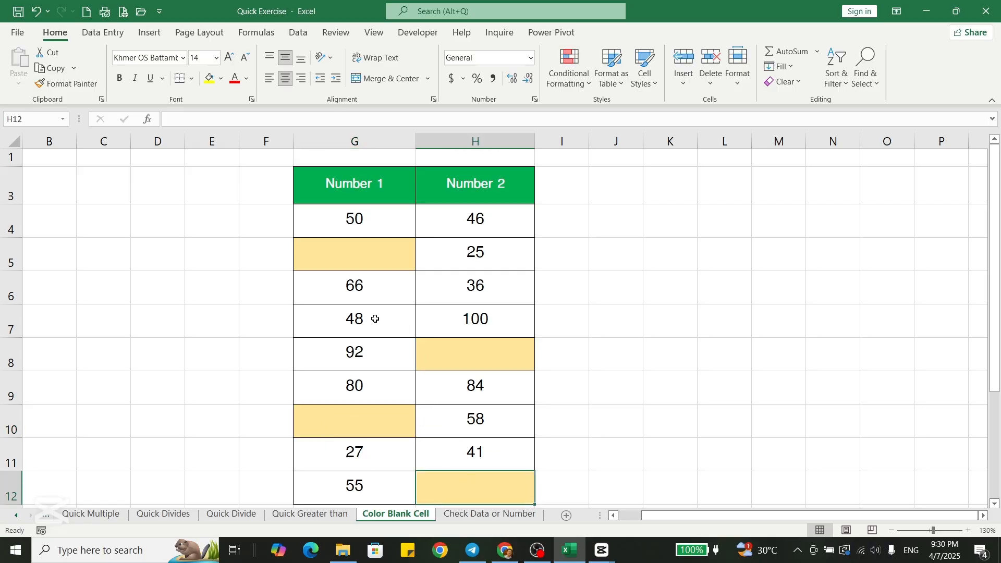